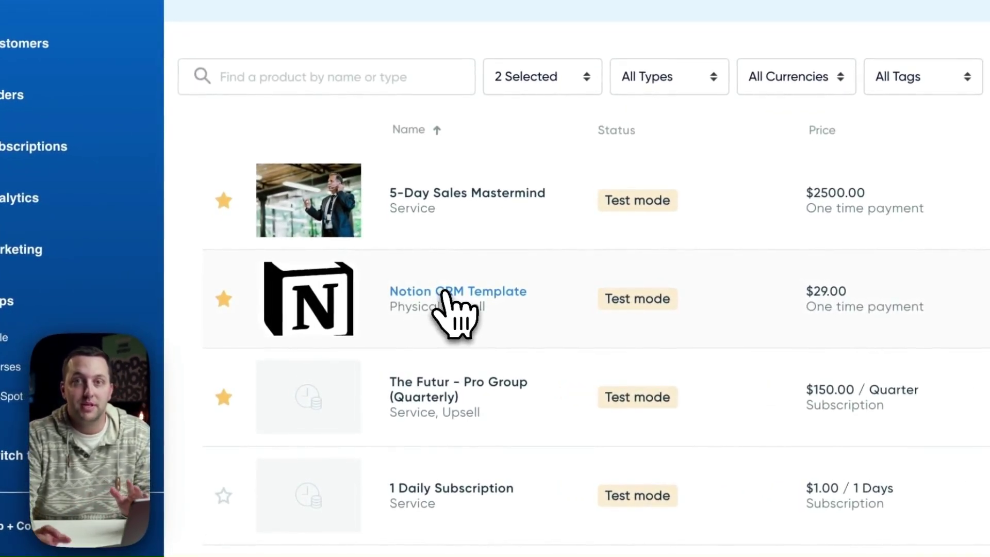
Open the Notion CRM Template product's sharing options.
left_click(445, 294)
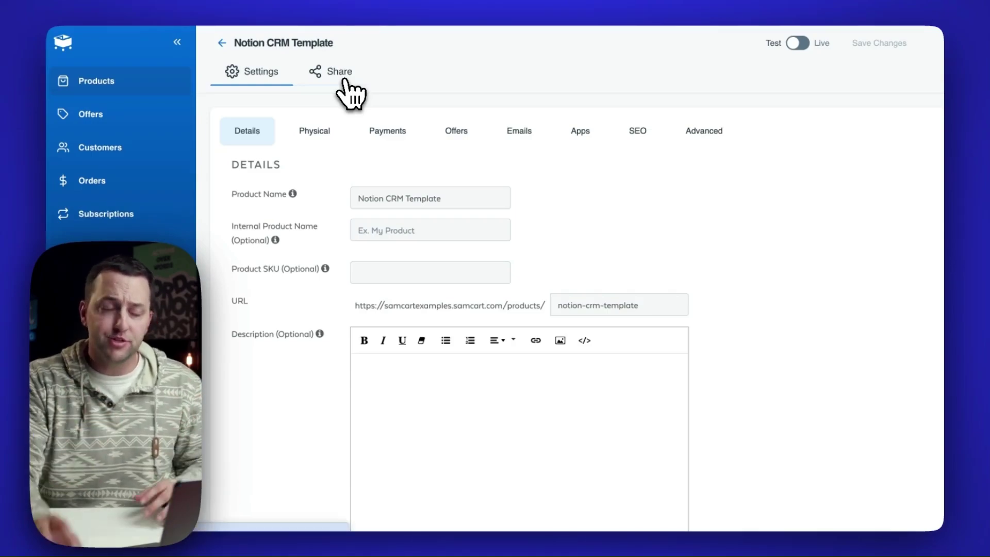
left_click(340, 73)
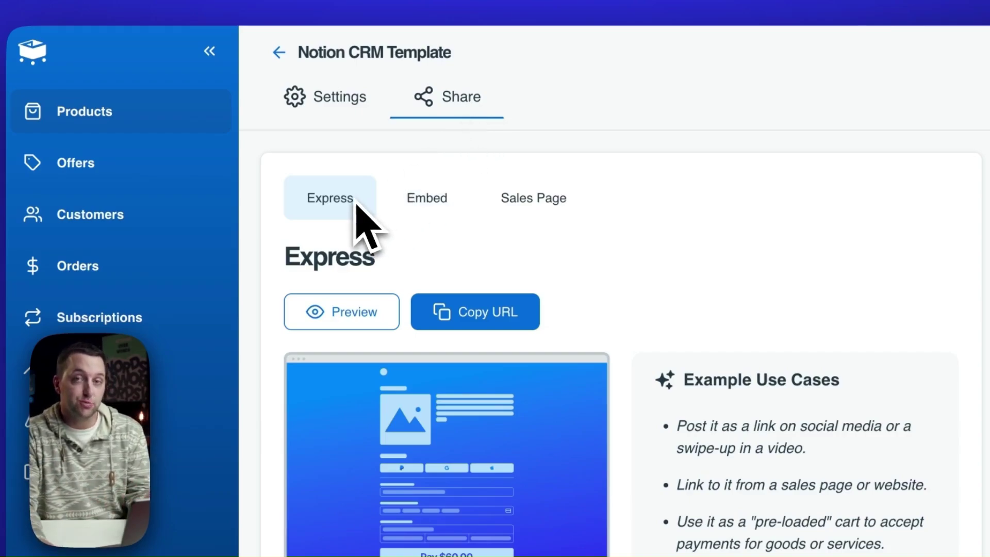
Preview the express checkout page, then return to the product's sharing options.
left_click(346, 316)
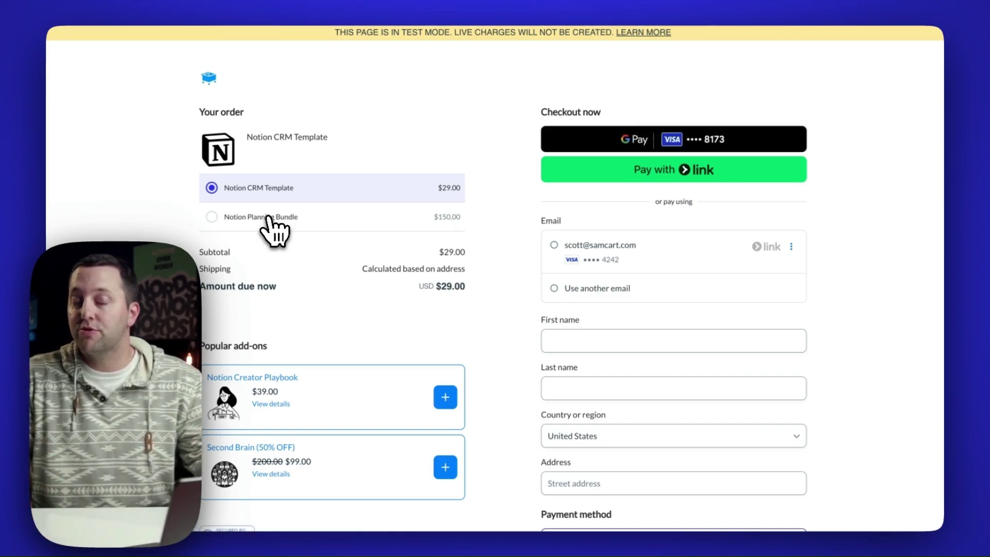
left_click(177, 31)
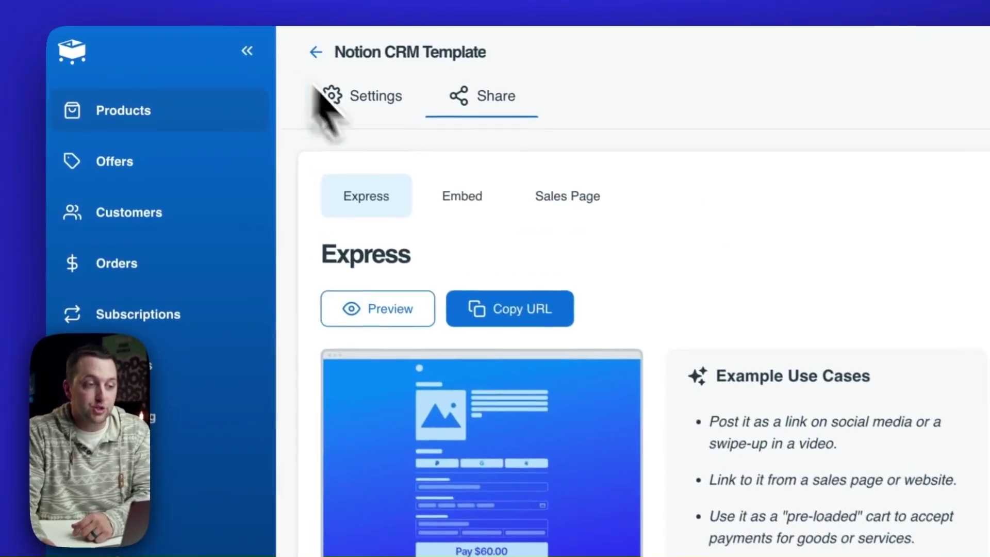
Show the Embed option, then the Sales Page sharing option.
left_click(462, 204)
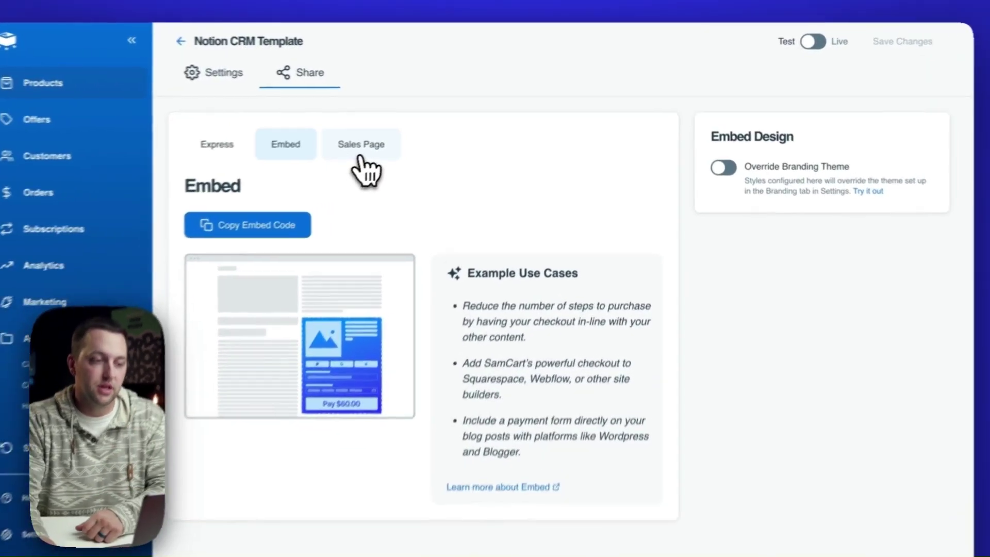
left_click(383, 143)
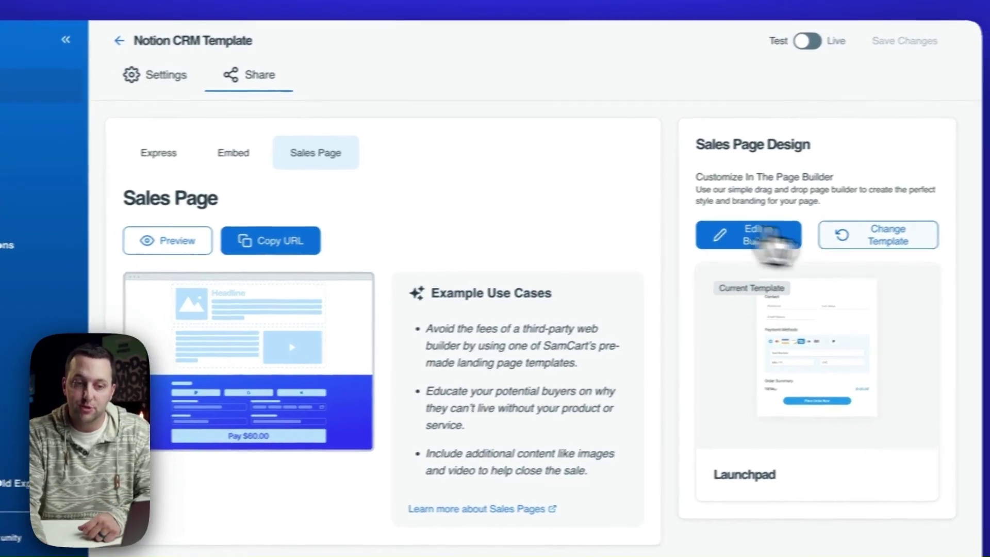
Browse the sales page templates and close them, keeping the Launchpad template.
left_click(899, 234)
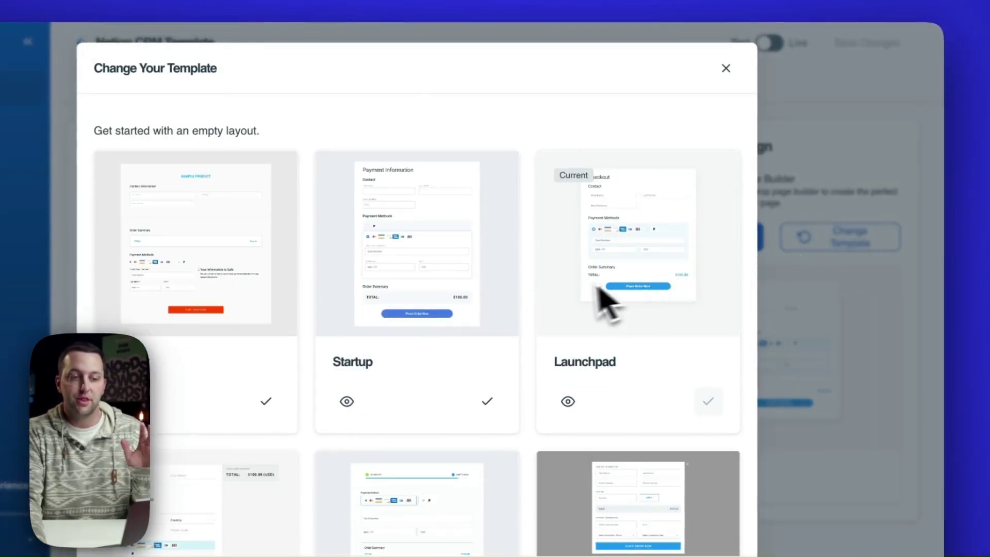
scroll(592, 281, "down", 5)
scroll(559, 304, "down", 12)
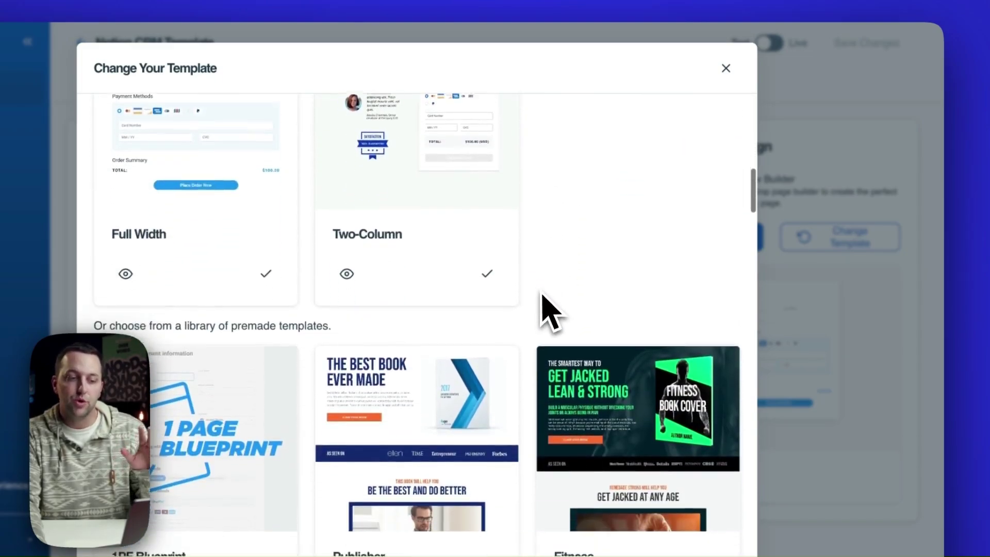
scroll(542, 299, "down", 8)
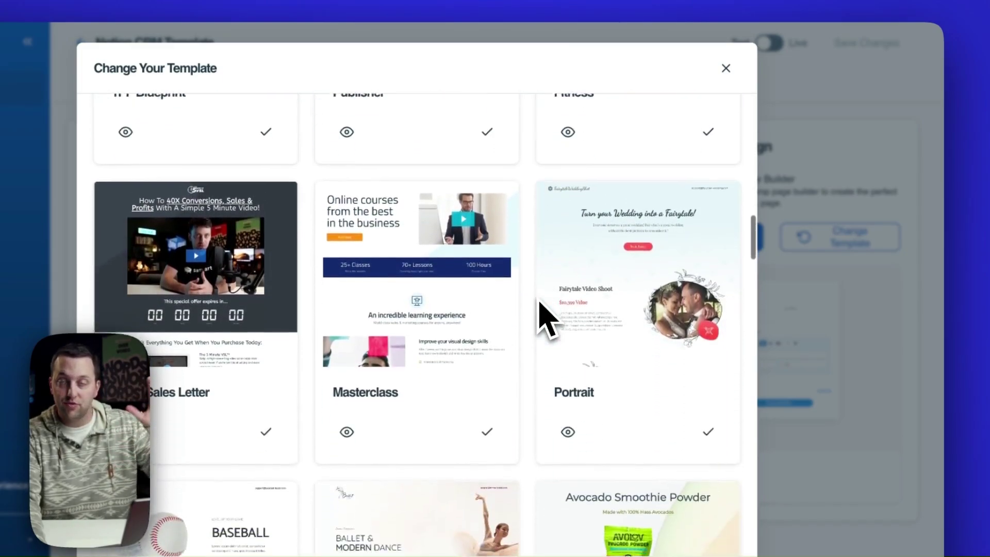
scroll(541, 320, "up", 20)
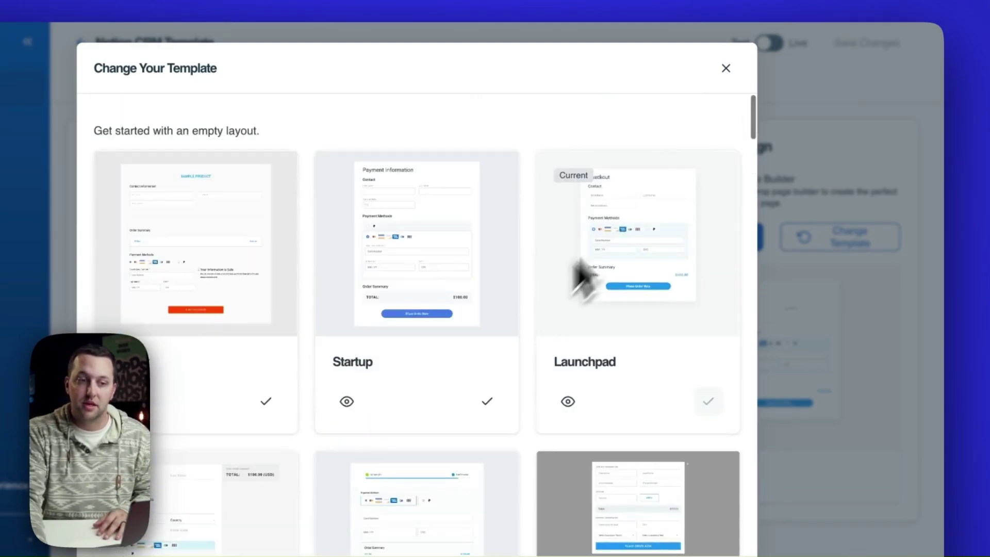
left_click(726, 68)
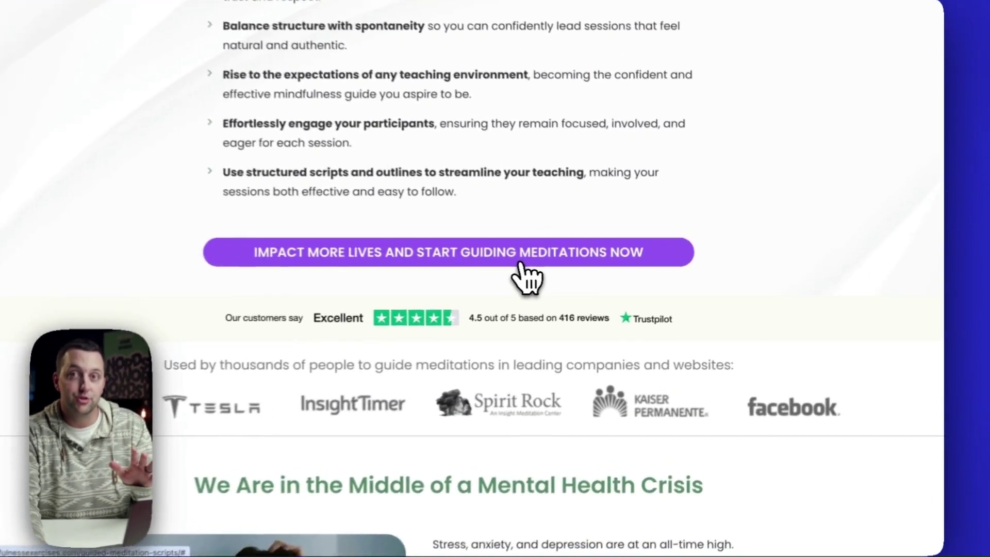
Open the meditation page's embedded checkout and add 60 Audio Meditations, bringing the total to $95.00.
left_click(619, 279)
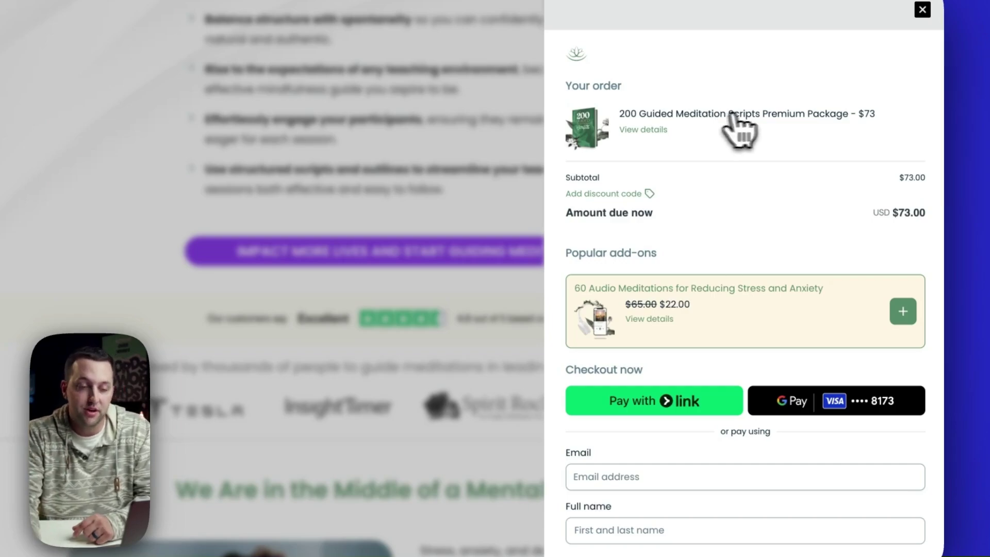
scroll(781, 201, "down", 1)
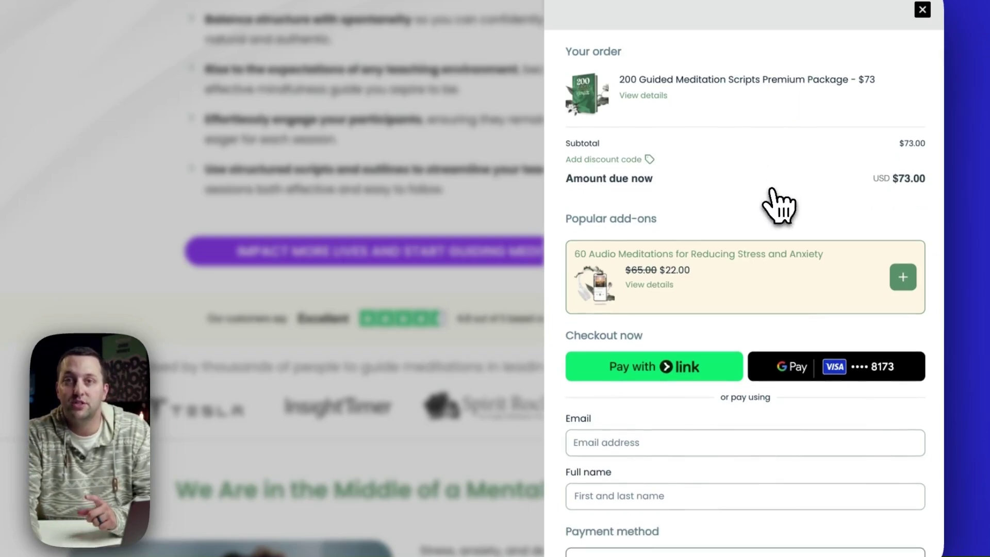
scroll(778, 206, "down", 1)
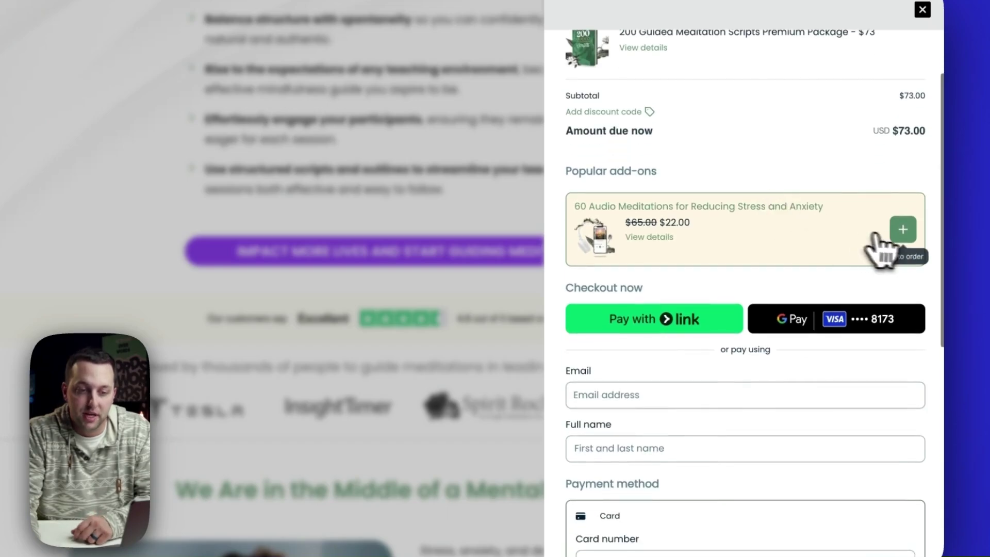
left_click(902, 232)
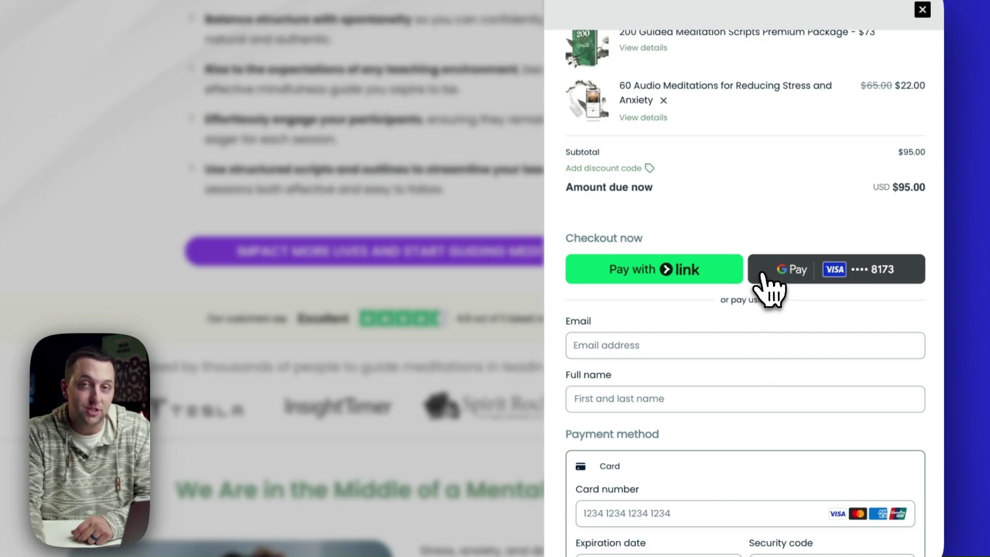
scroll(763, 275, "down", 3)
scroll(703, 214, "down", 4)
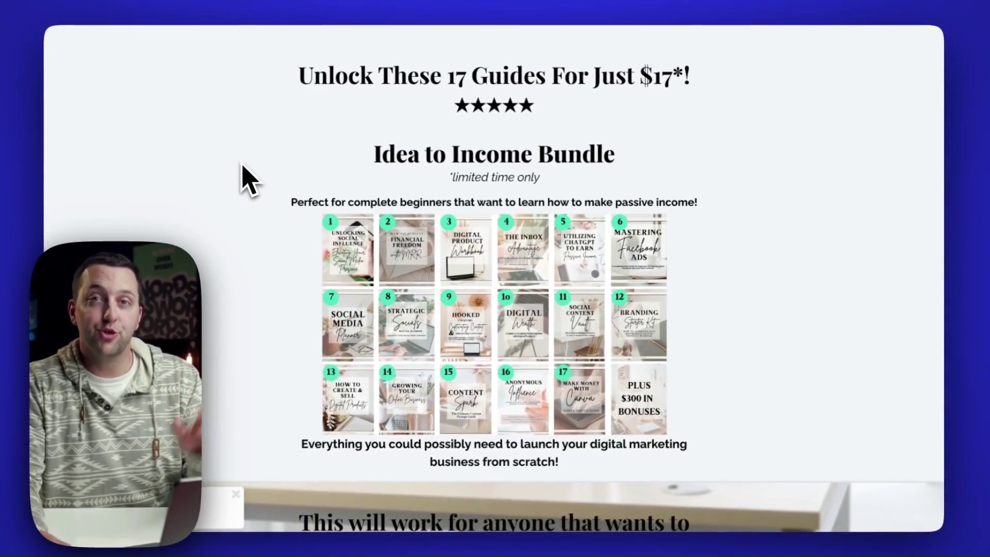
Go to checkout through the Idea to Income Bundle's Unlock My Entire Passive Income Biz button.
scroll(244, 166, "down", 10)
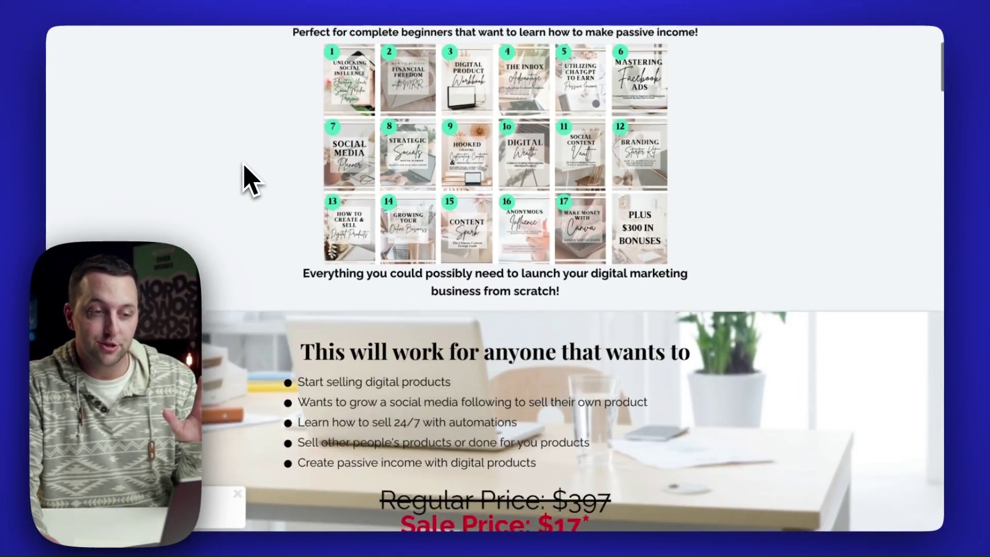
scroll(250, 181, "down", 1)
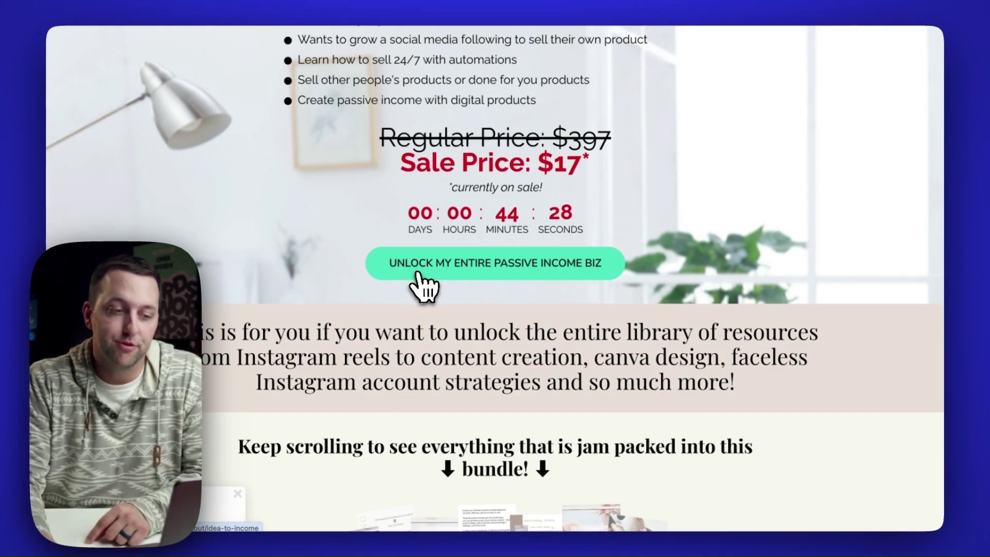
left_click(419, 283)
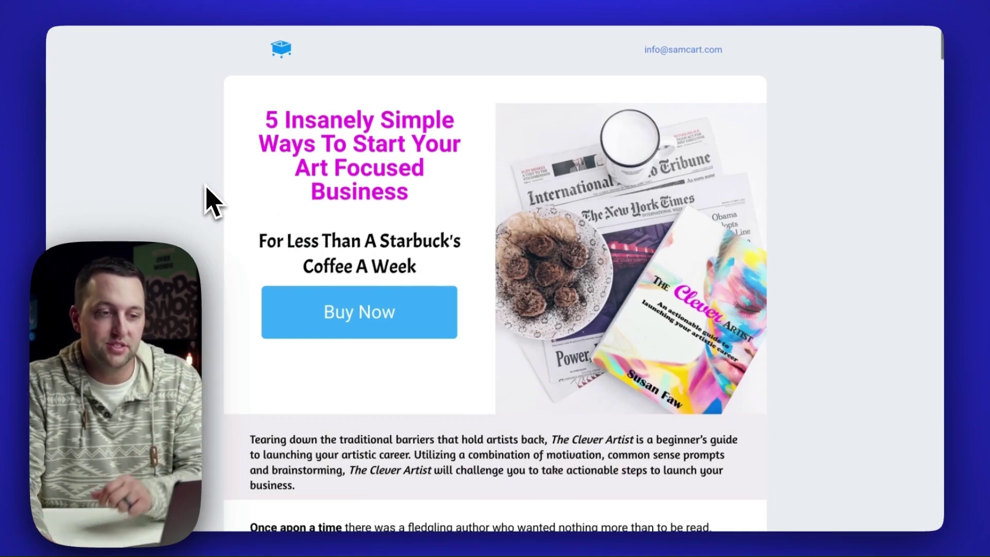
Scroll the art business sales page down to its built-in Payment Information form.
scroll(207, 196, "down", 6)
scroll(207, 199, "down", 7)
scroll(207, 199, "down", 10)
scroll(208, 199, "down", 15)
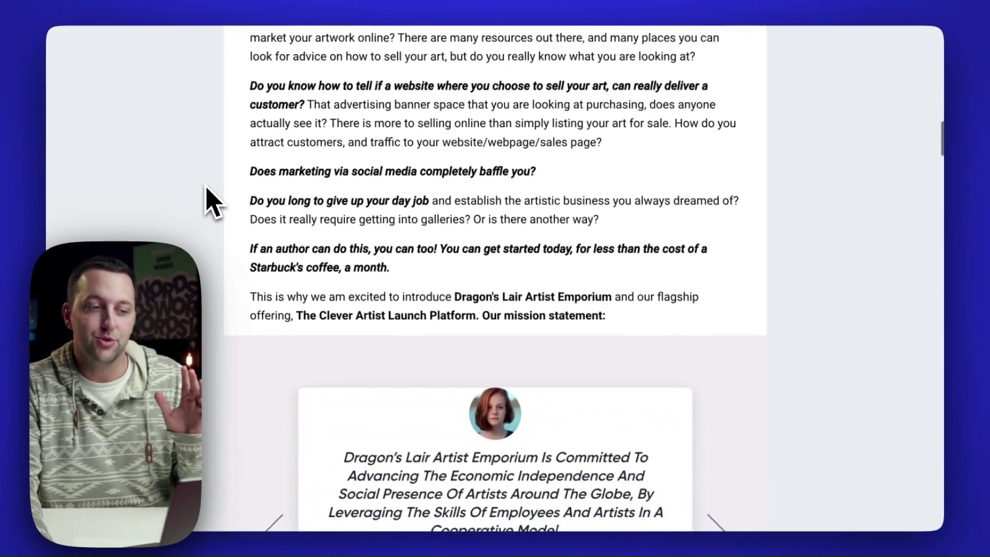
scroll(207, 198, "down", 20)
scroll(207, 199, "down", 20)
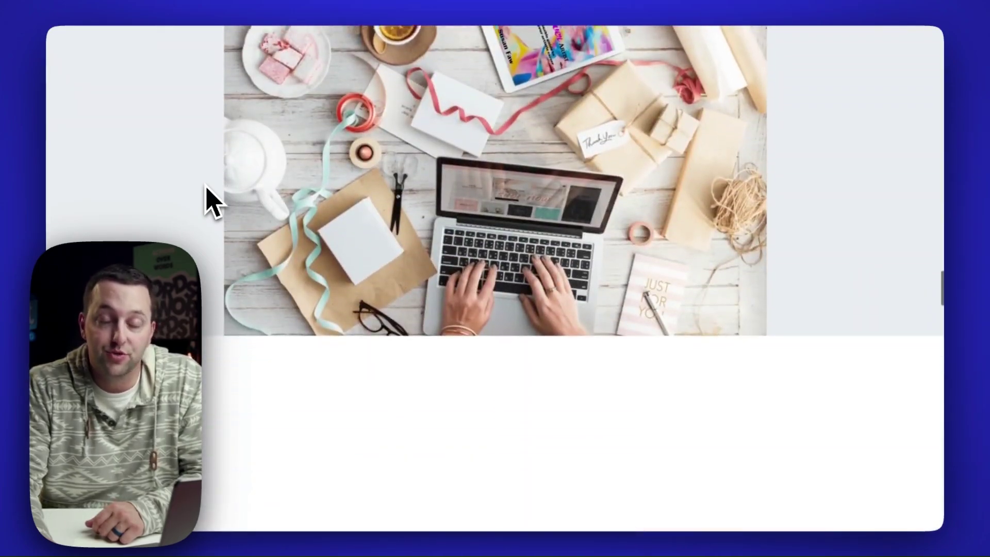
scroll(207, 198, "down", 20)
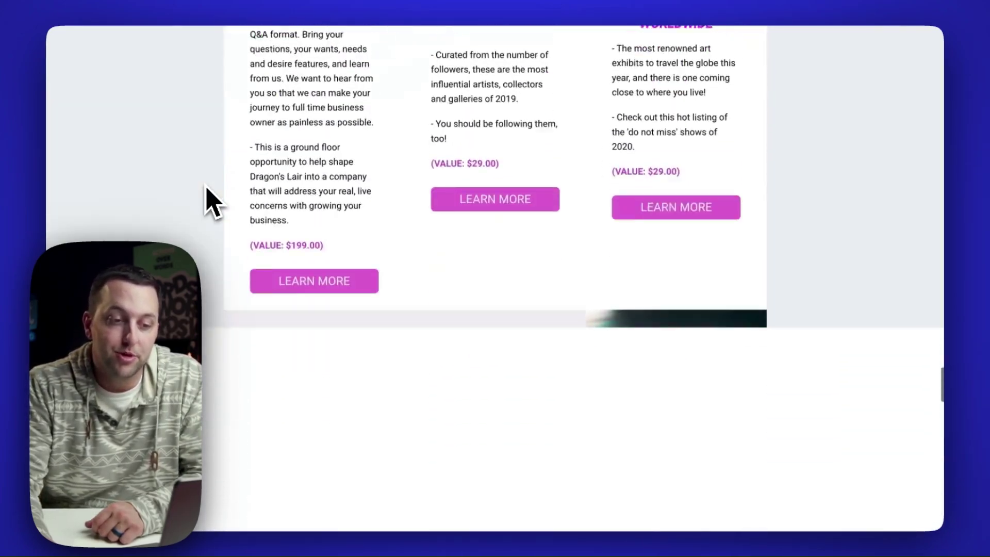
scroll(208, 198, "down", 12)
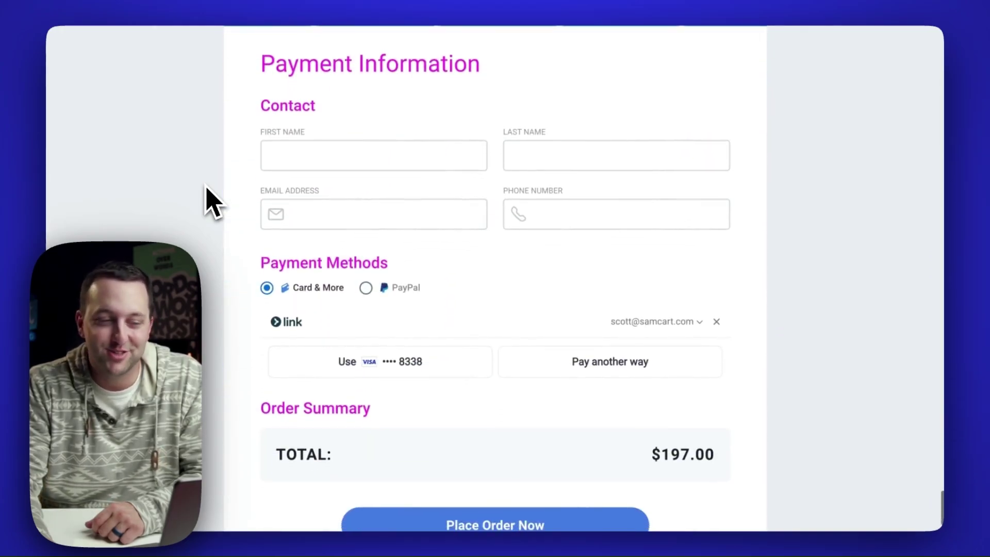
scroll(211, 201, "down", 1)
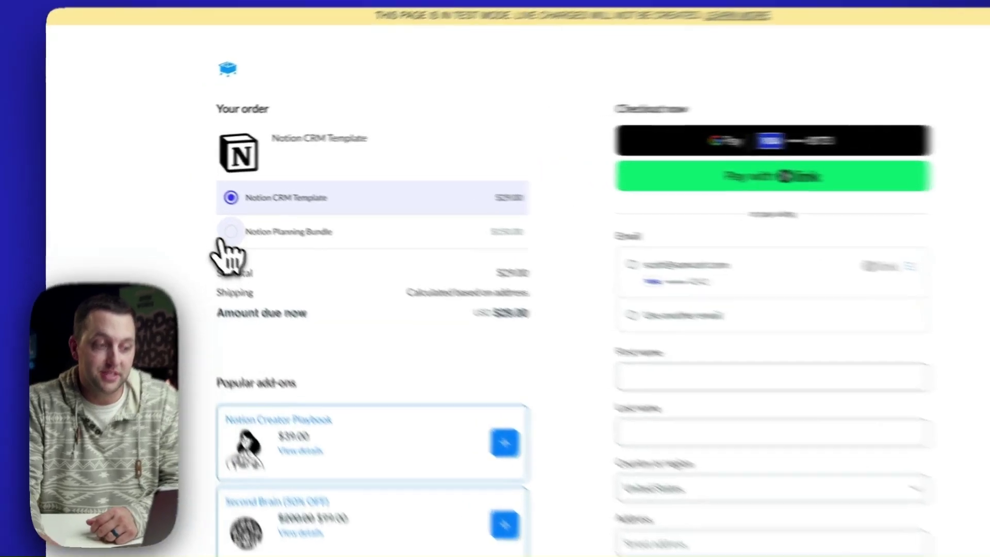
Switch repeatedly between the Notion Planning Bundle and Notion CRM Template, ending on Notion CRM Template at $29.00.
left_click(203, 217)
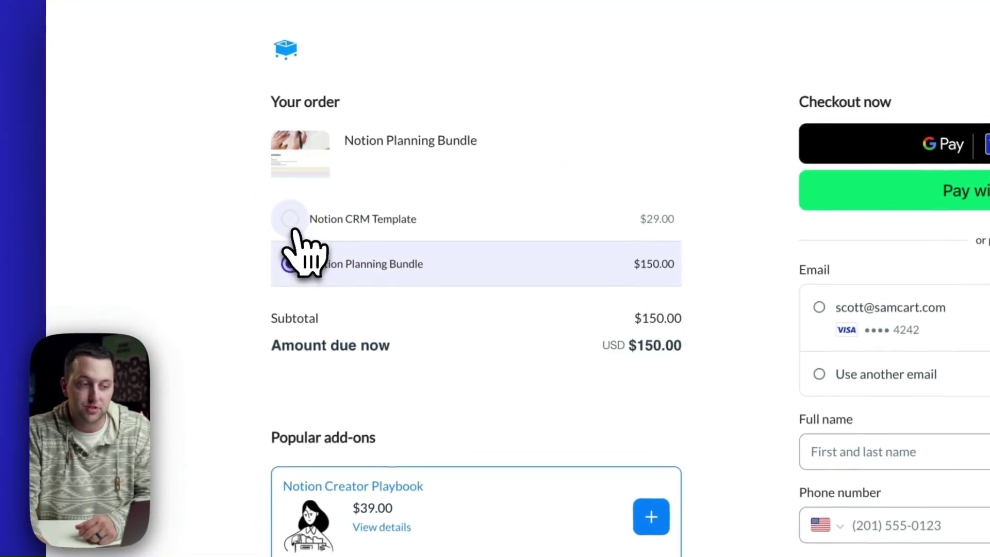
left_click(296, 227)
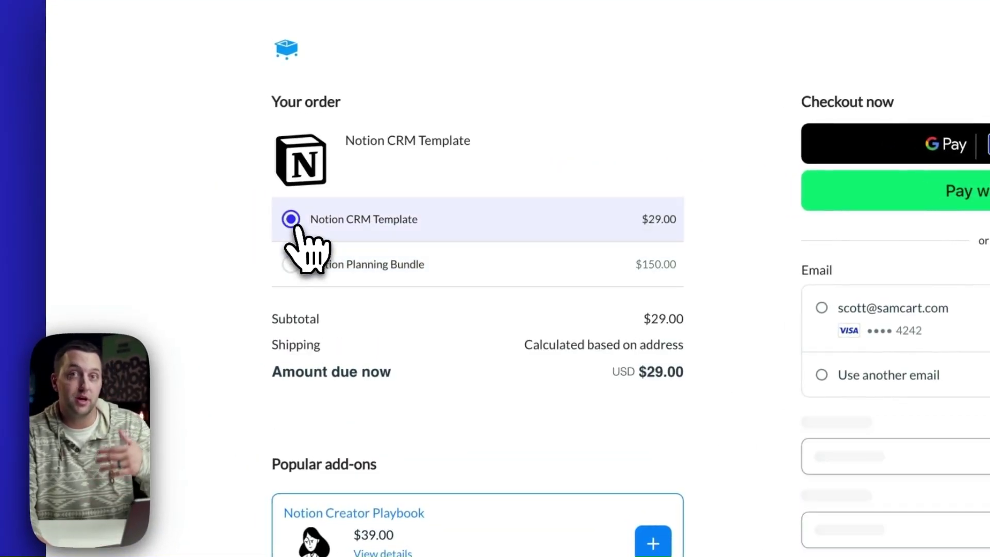
left_click(292, 263)
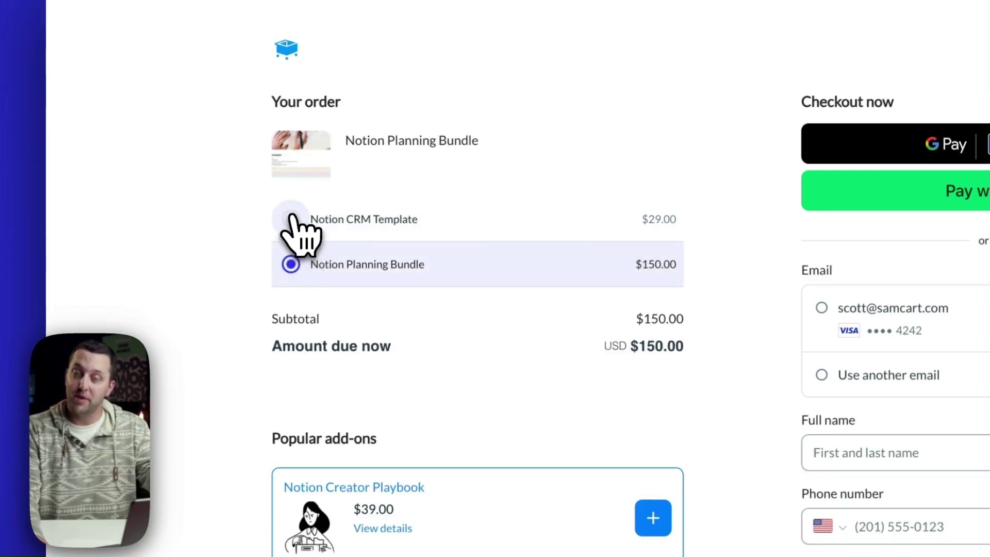
left_click(291, 218)
left_click(292, 258)
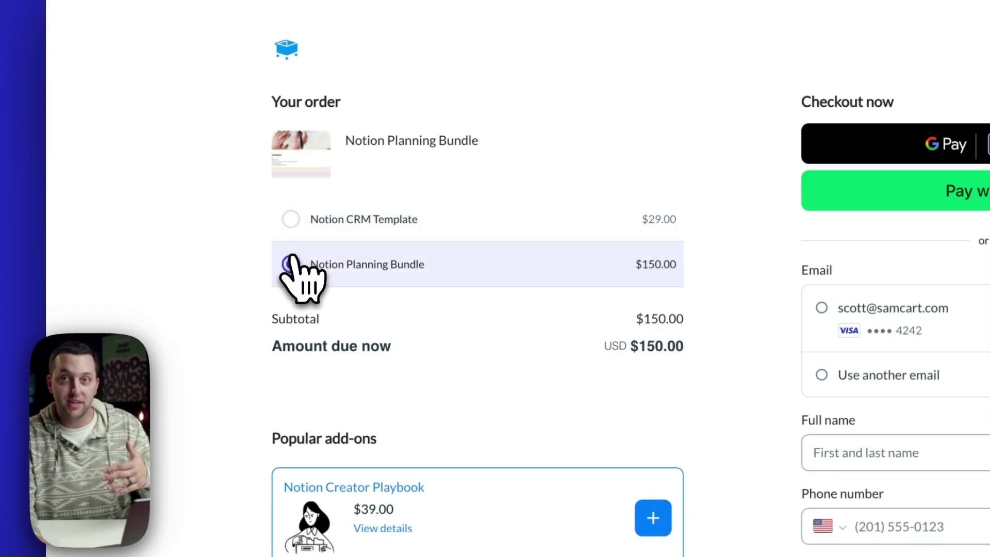
left_click(290, 220)
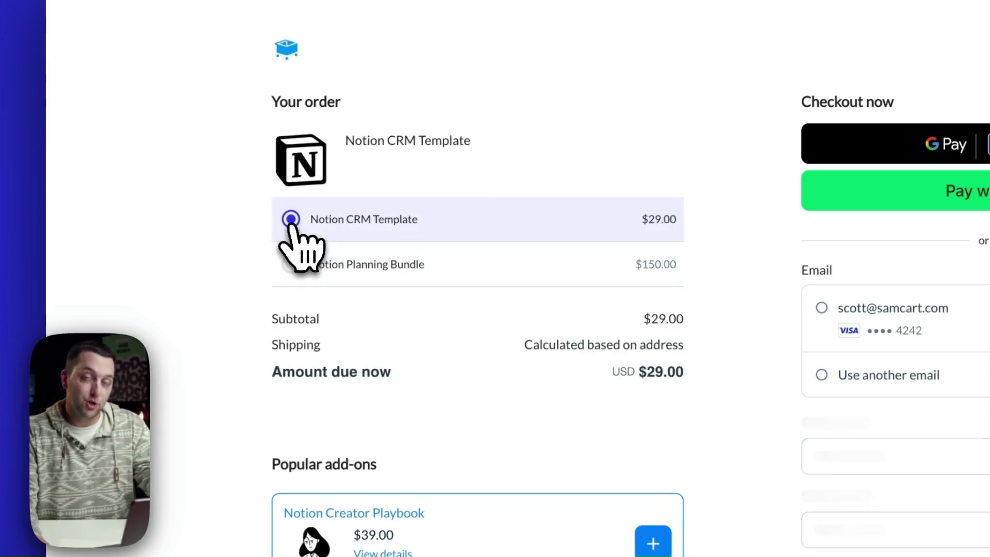
left_click(285, 279)
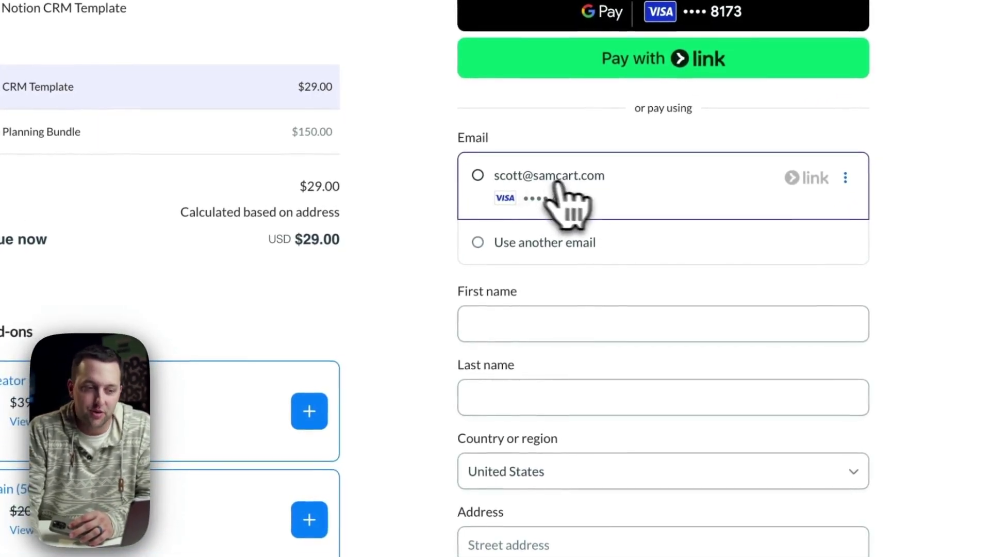
Sign in to Link with the saved email and test verification code to load the saved Visa card.
left_click(612, 185)
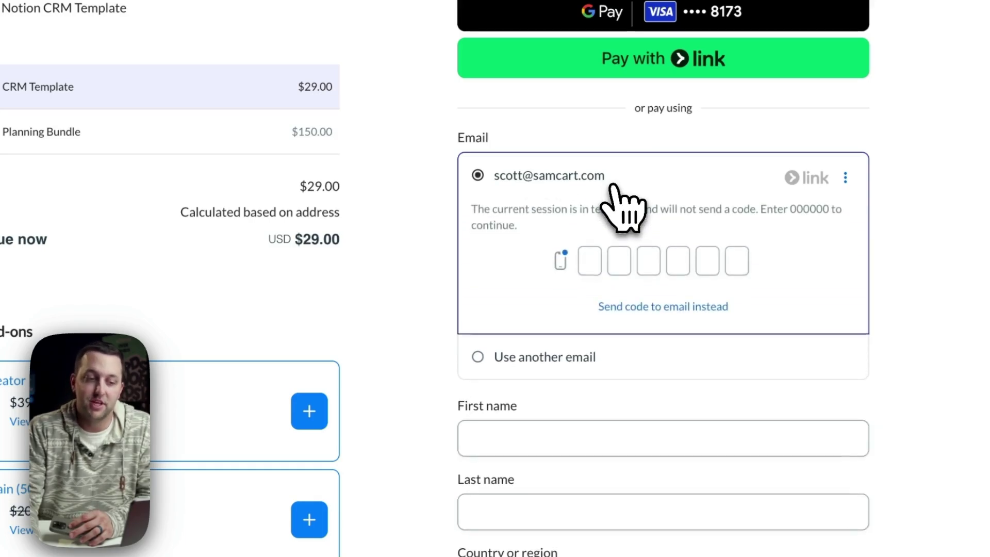
type("000000")
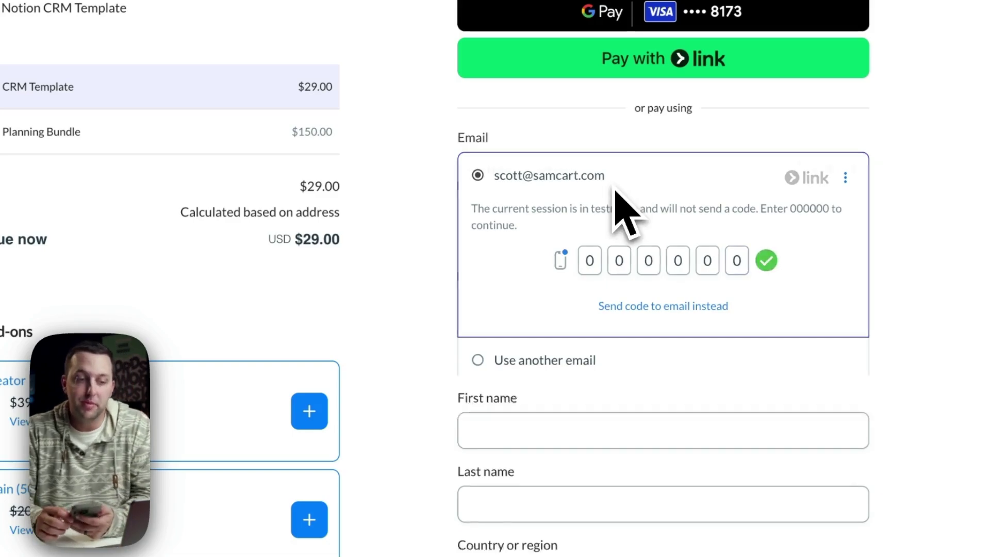
scroll(467, 337, "down", 1)
scroll(467, 350, "down", 3)
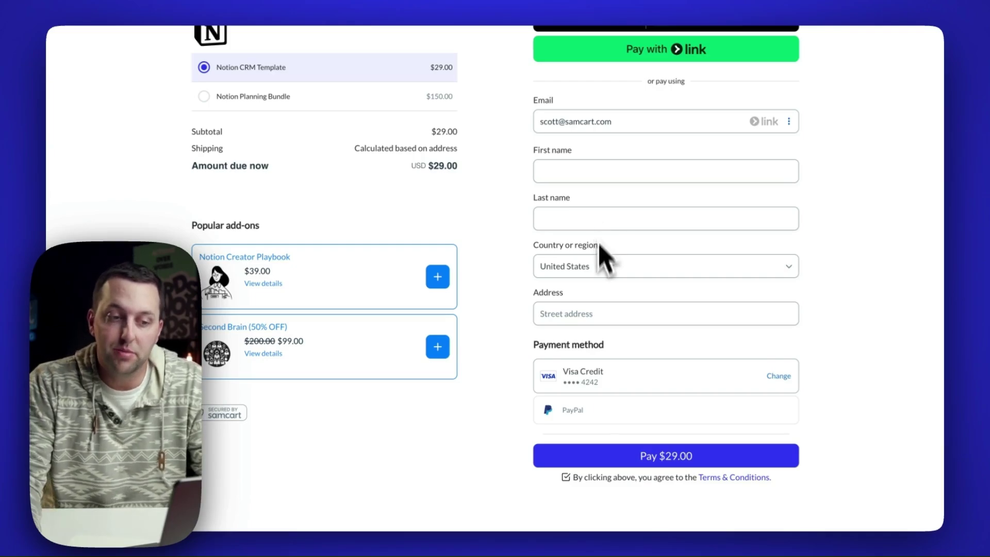
Type the start of the street address and pick the first suggestion to fill city, state and zip.
left_click(586, 313)
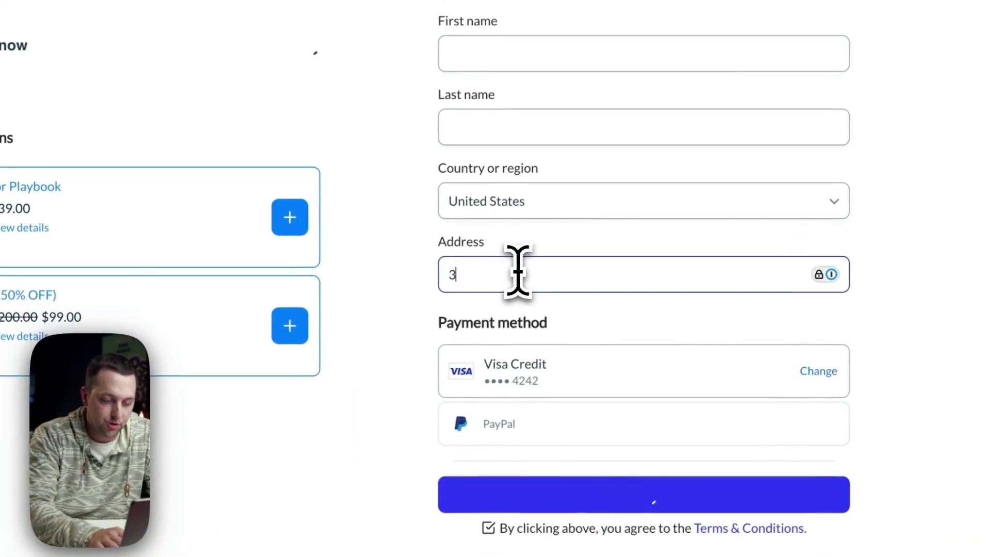
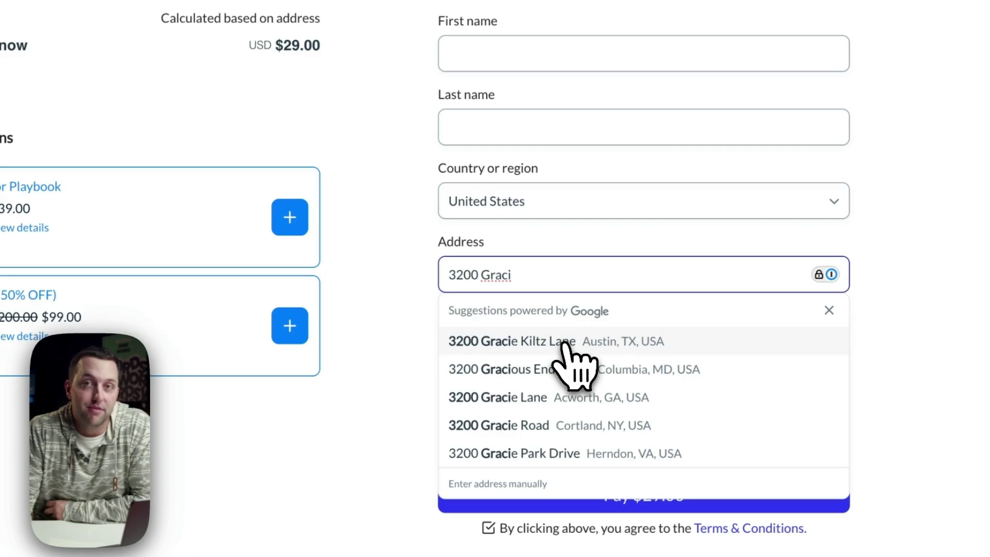
left_click(566, 347)
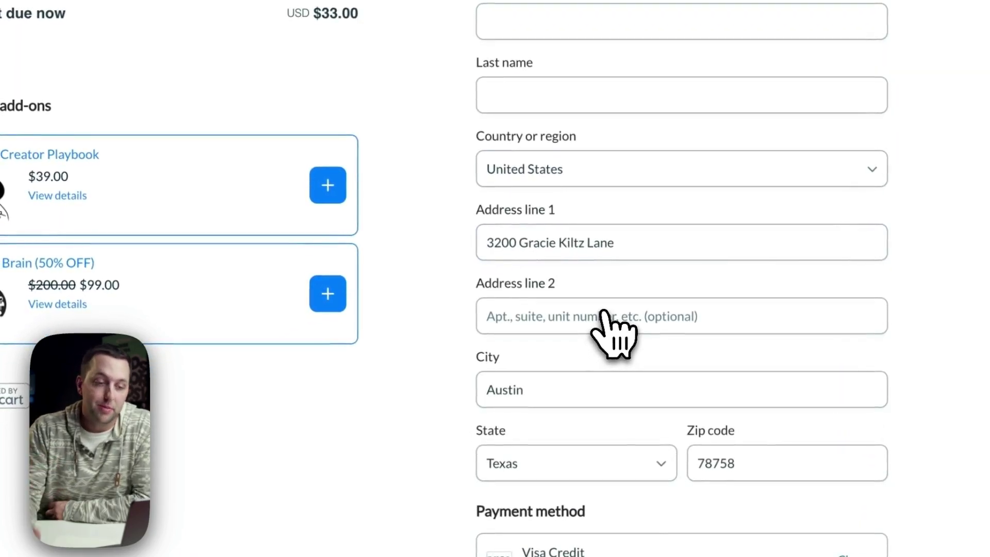
scroll(474, 341, "down", 5)
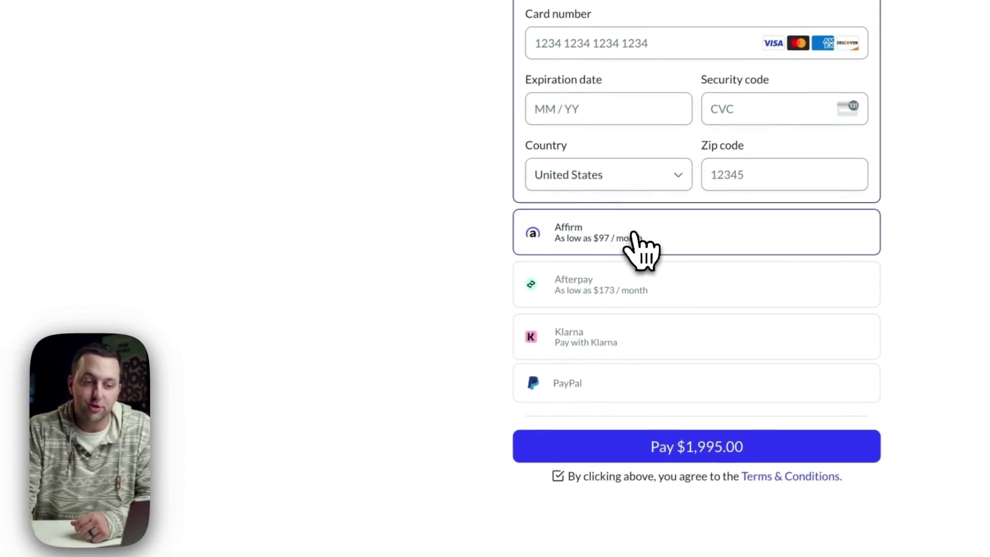
Expand the Affirm, Afterpay and Klarna offers for the $1,995.00 order, then select PayPal.
left_click(637, 233)
left_click(646, 286)
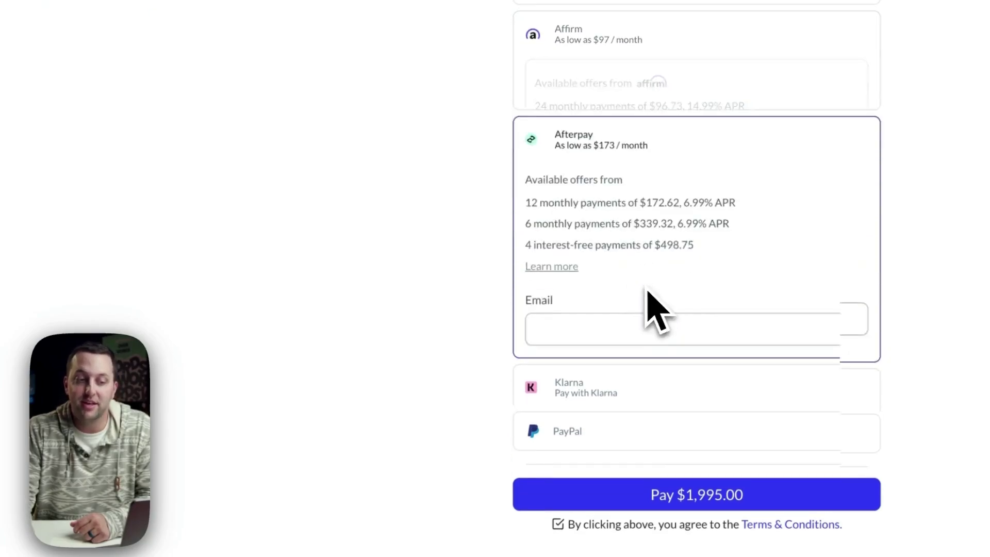
left_click(629, 439)
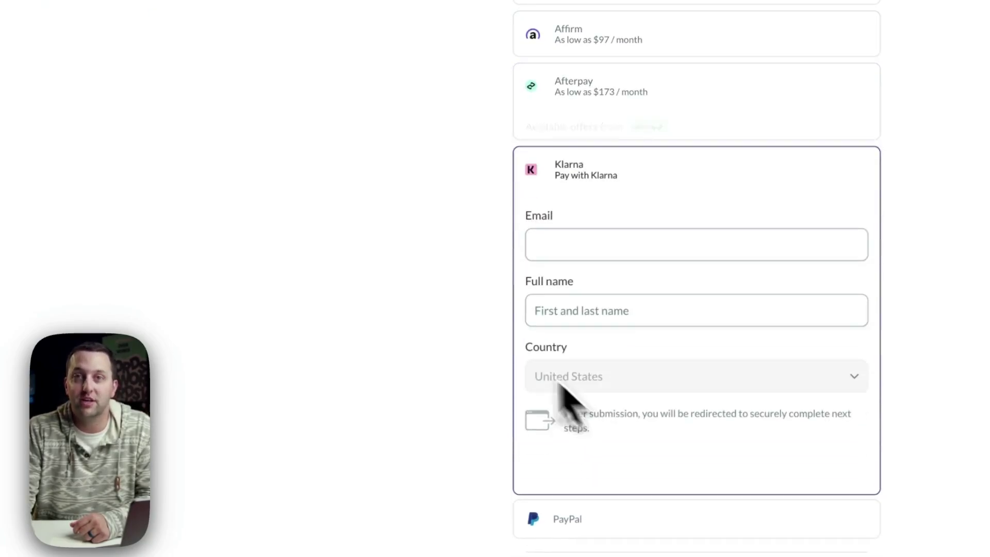
scroll(405, 319, "down", 2)
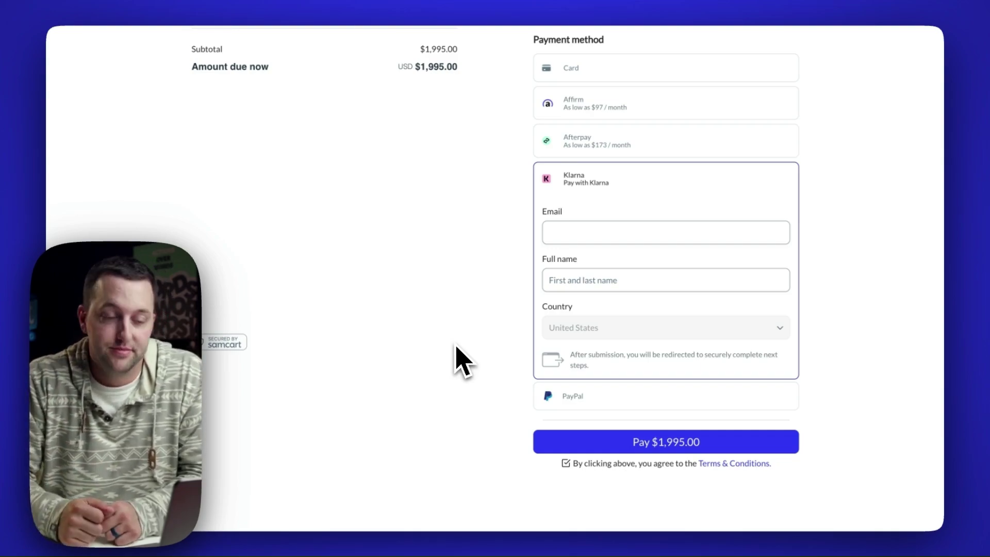
left_click(572, 397)
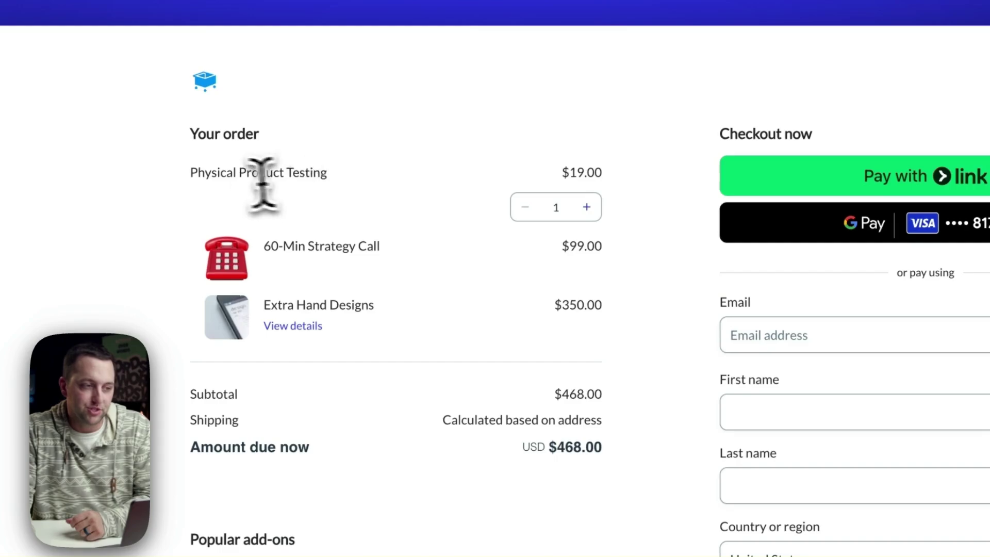
Highlight the Physical Product Testing and Extra Hand Designs item names on the bundle checkout.
left_click_drag(203, 173, 561, 178)
left_click(459, 244)
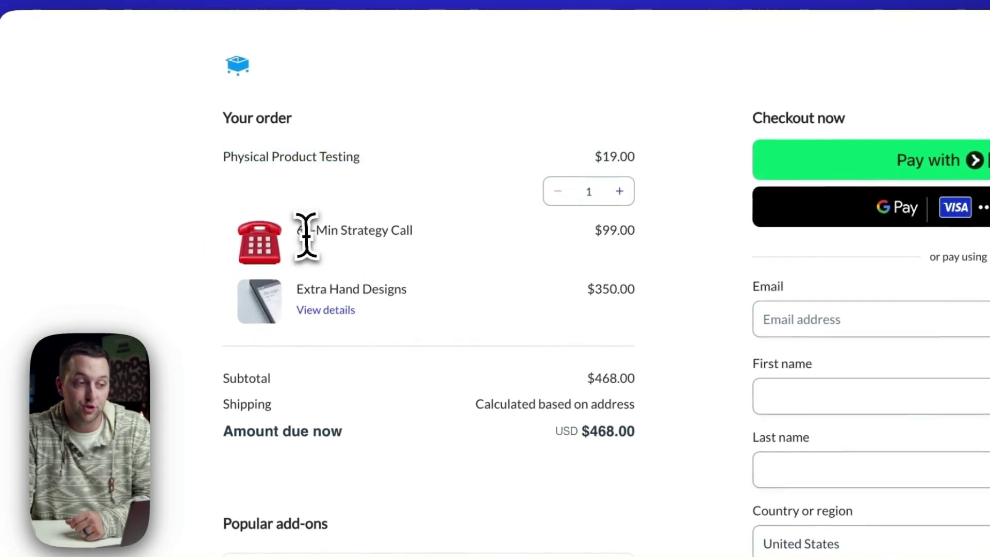
left_click_drag(330, 289, 566, 292)
left_click(595, 294)
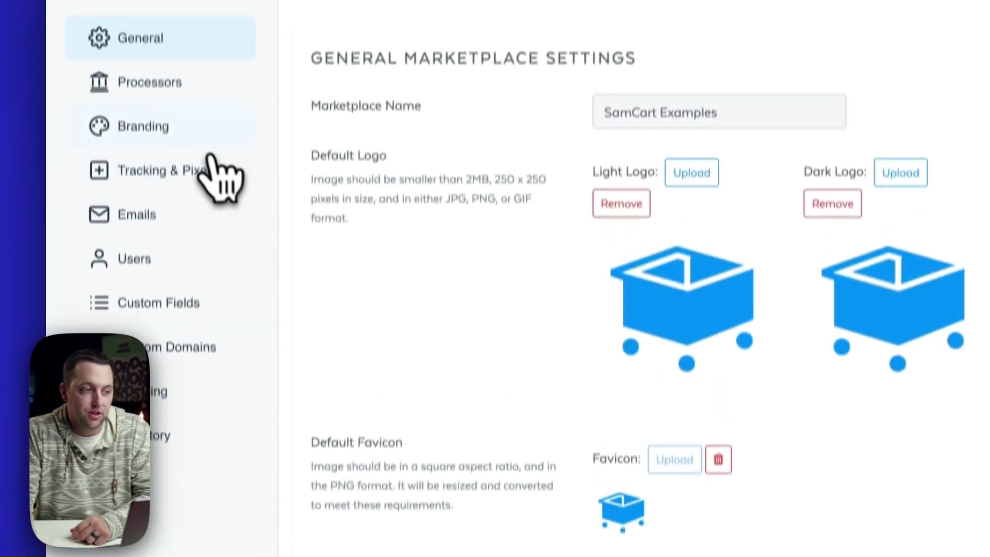
In Branding settings, set the header font to Lato with a dark #1f2325 colour.
left_click(197, 168)
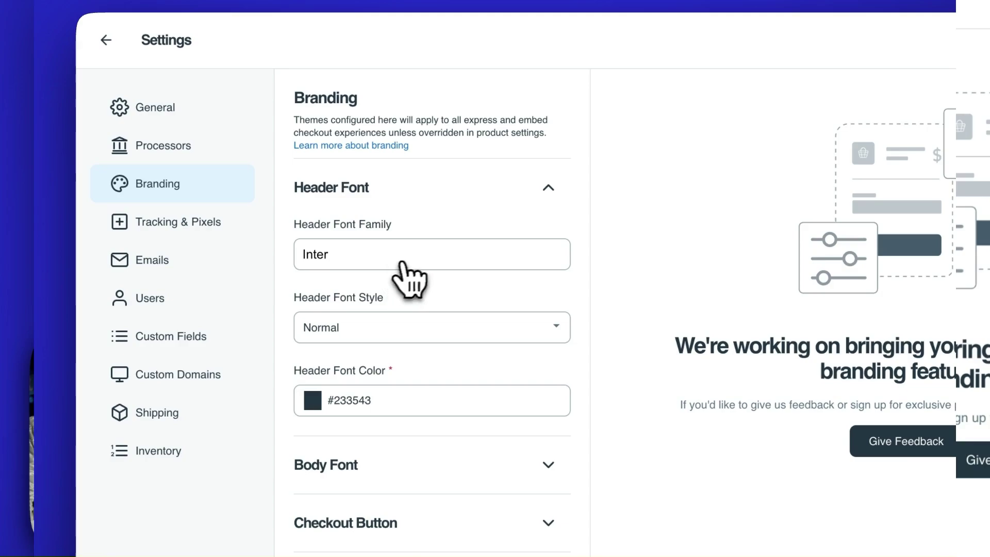
left_click(409, 258)
type("Lato")
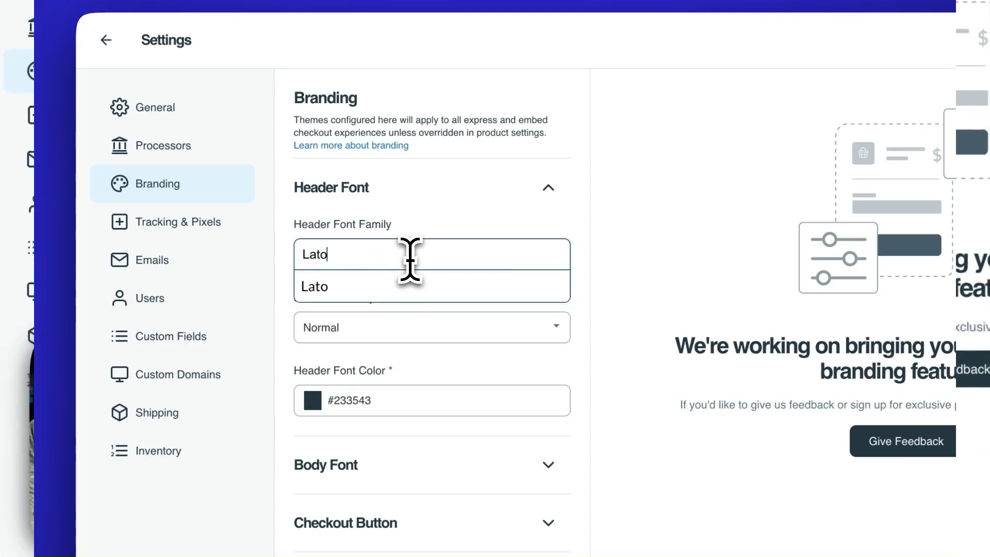
left_click(384, 288)
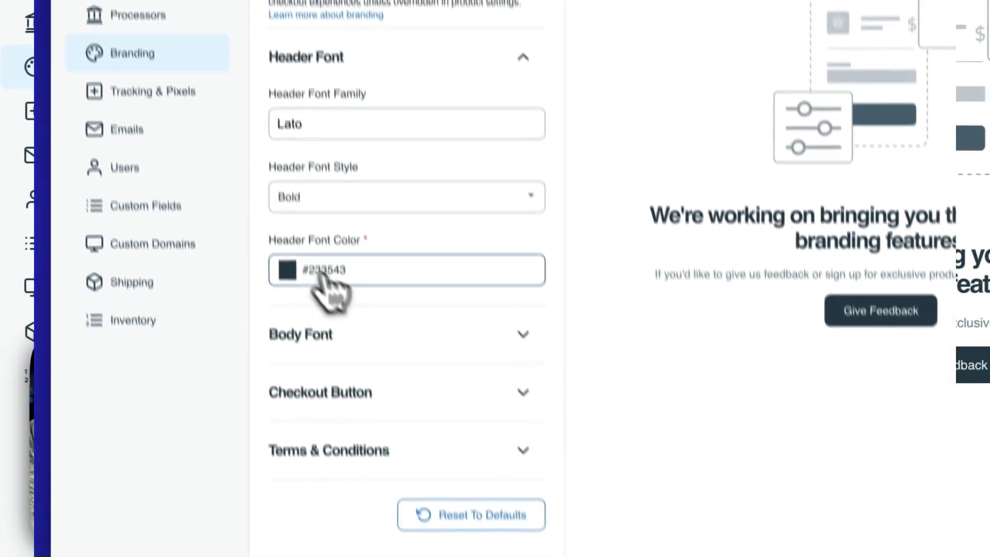
left_click(312, 400)
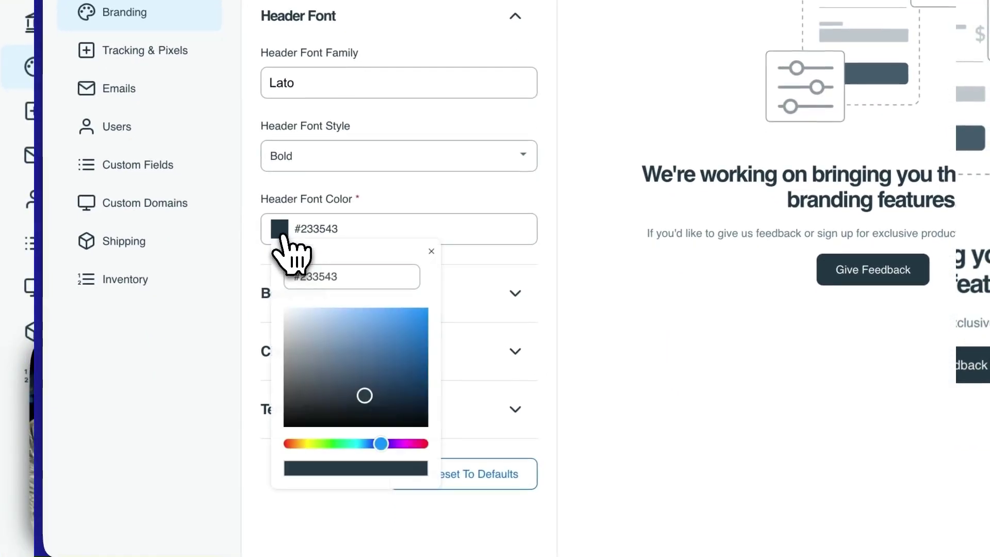
left_click(365, 388)
left_click_drag(365, 388, 311, 404)
left_click(543, 267)
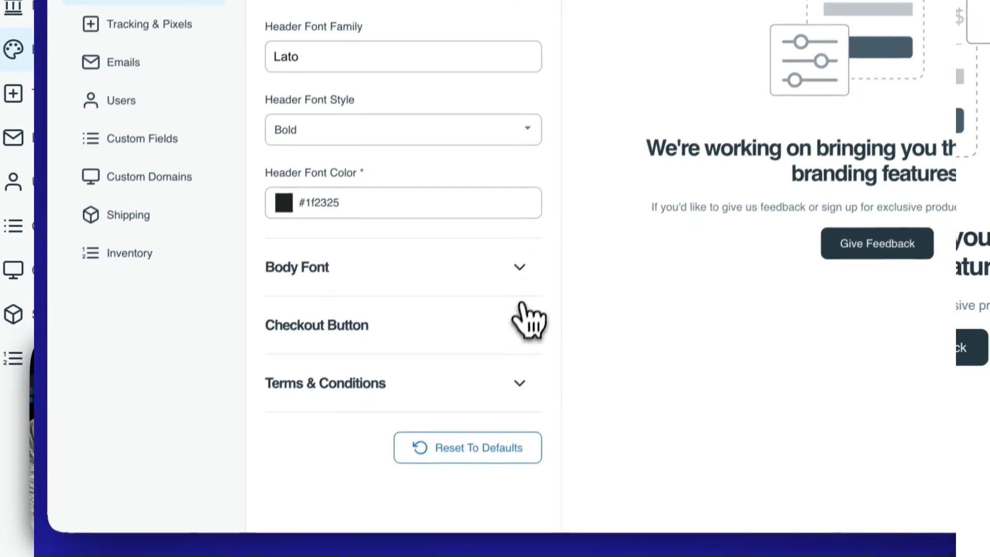
Change the checkout button colour to blue #2F37F5, then expand the Terms & Conditions settings.
left_click(515, 337)
scroll(494, 242, "down", 1)
left_click(292, 412)
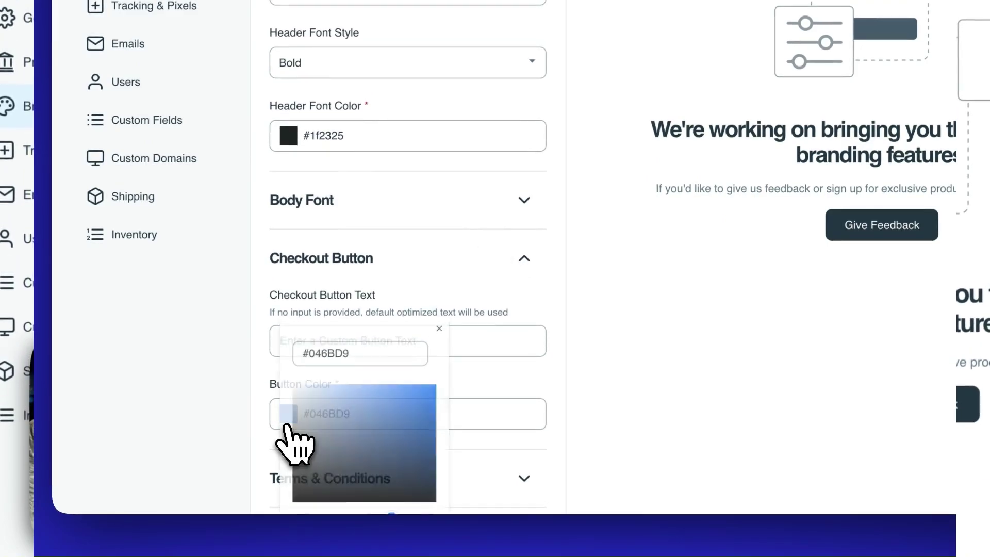
left_click_drag(299, 450, 434, 407)
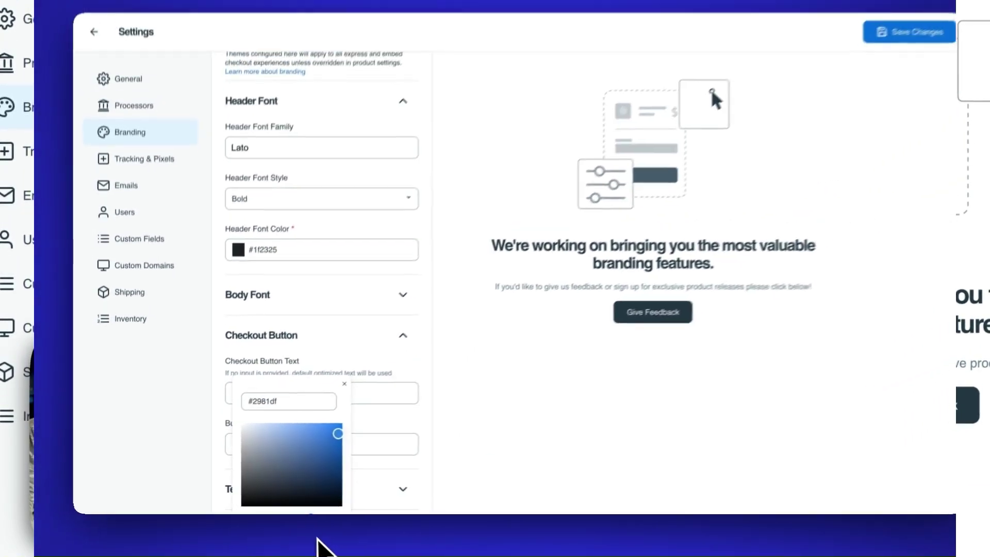
left_click_drag(317, 537, 243, 524)
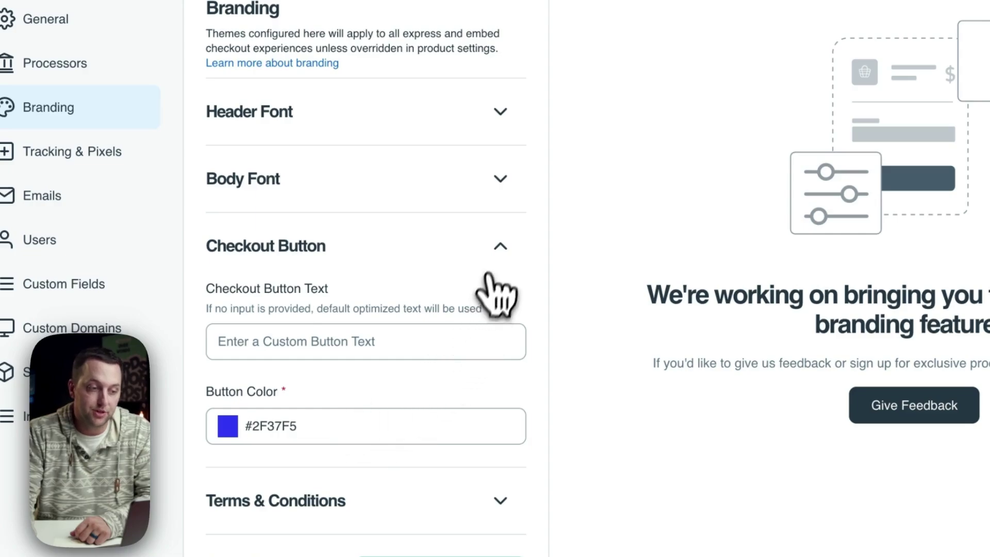
left_click(499, 247)
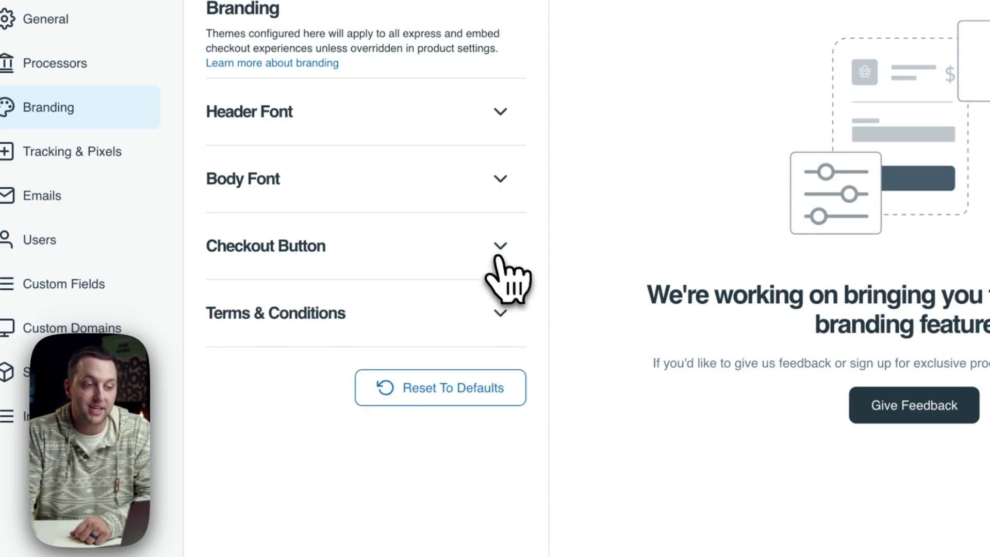
left_click(500, 313)
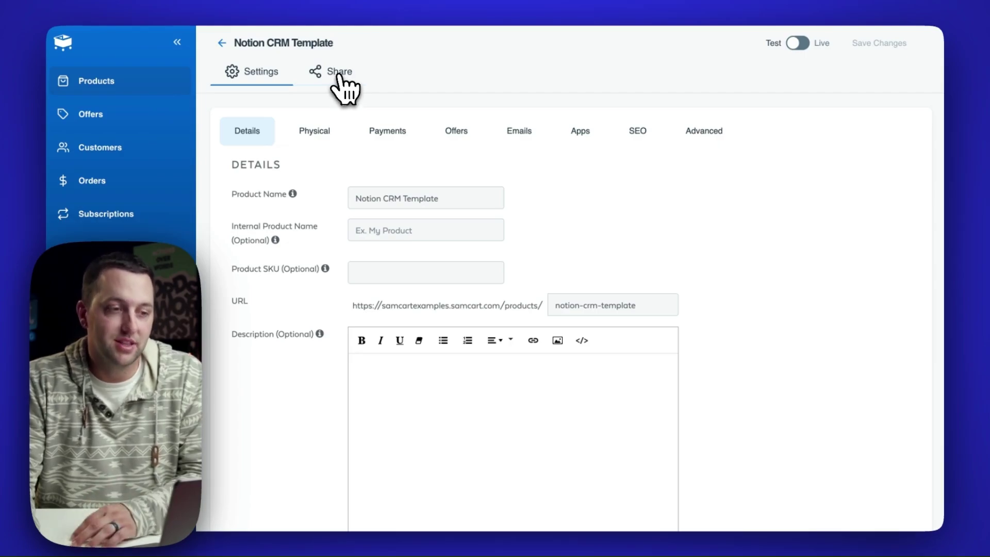
Switch on Override Branding Theme for the Notion CRM Template's Express checkout and preview it.
left_click(340, 75)
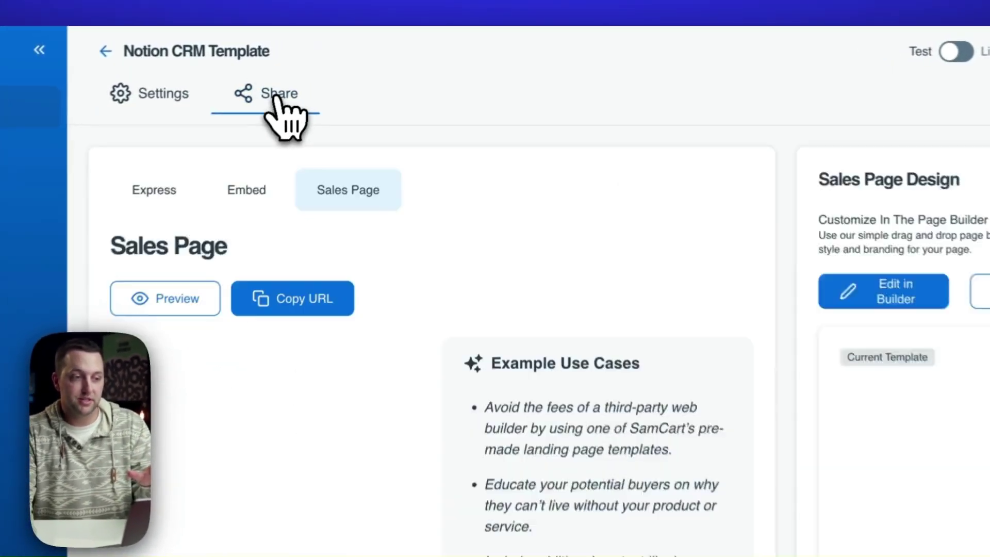
left_click(279, 93)
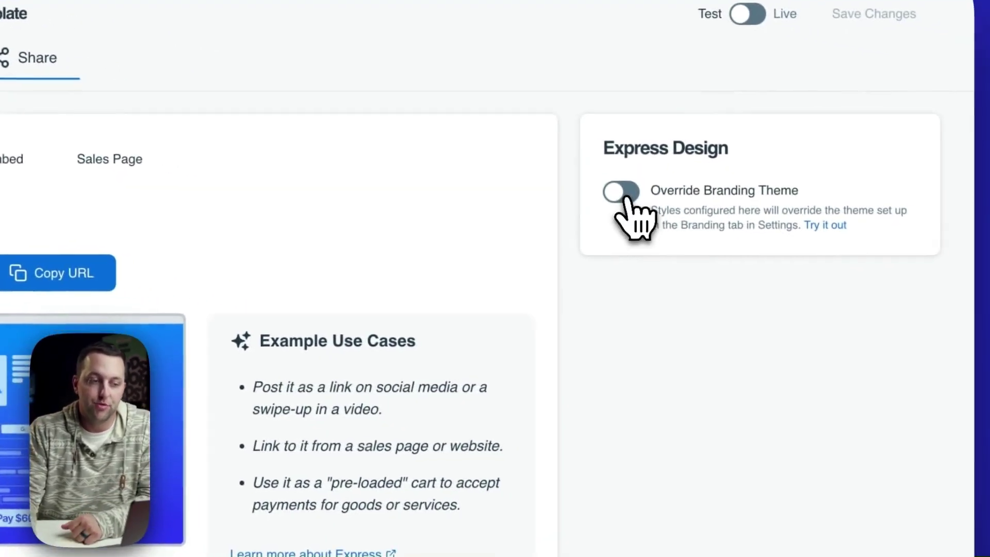
left_click(623, 195)
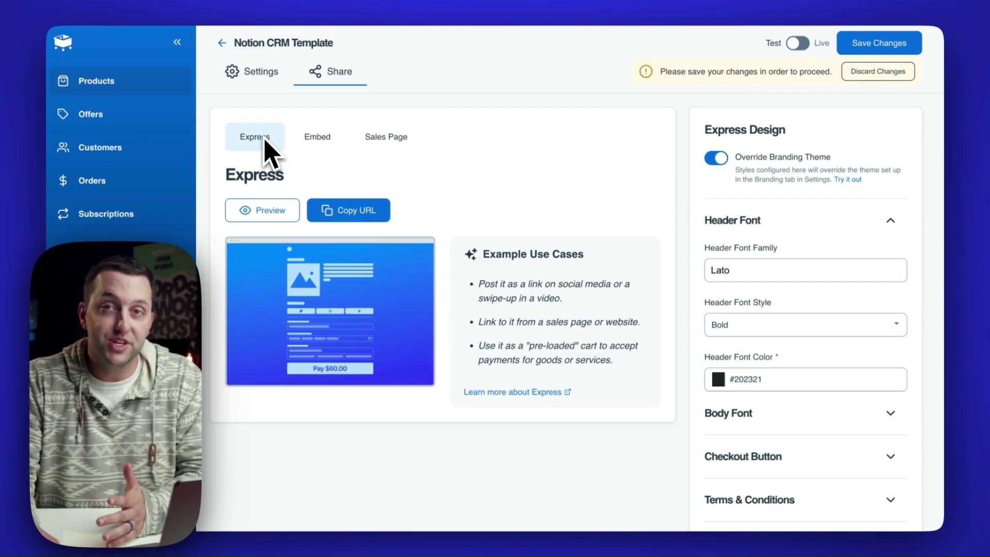
left_click(262, 210)
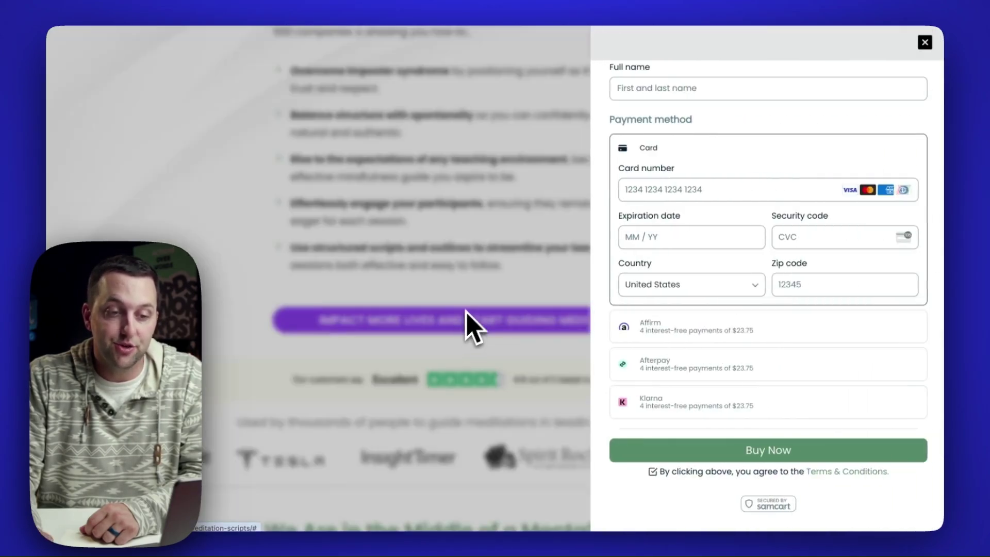
Scroll the embedded checkout to the top, showing both meditation products totalling $95.00.
scroll(773, 253, "up", 7)
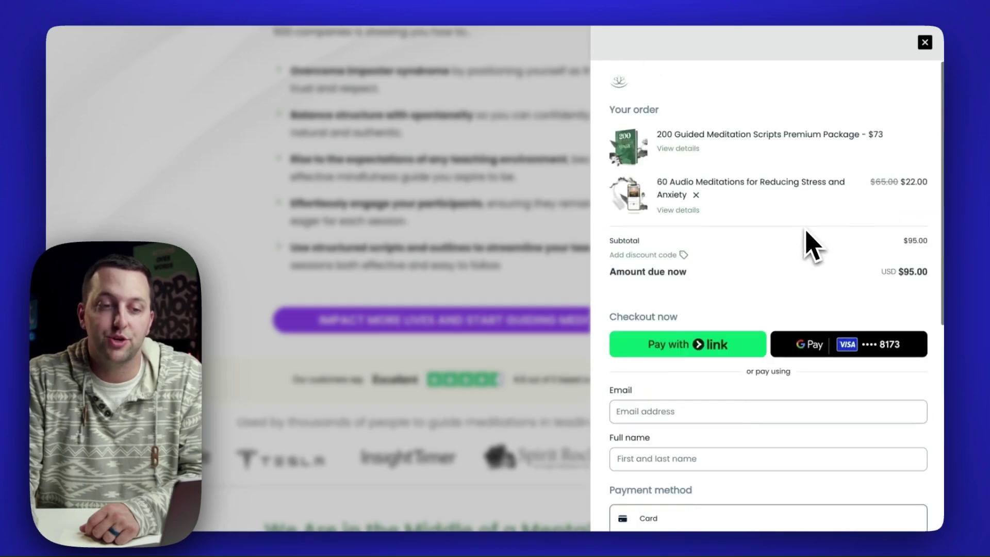